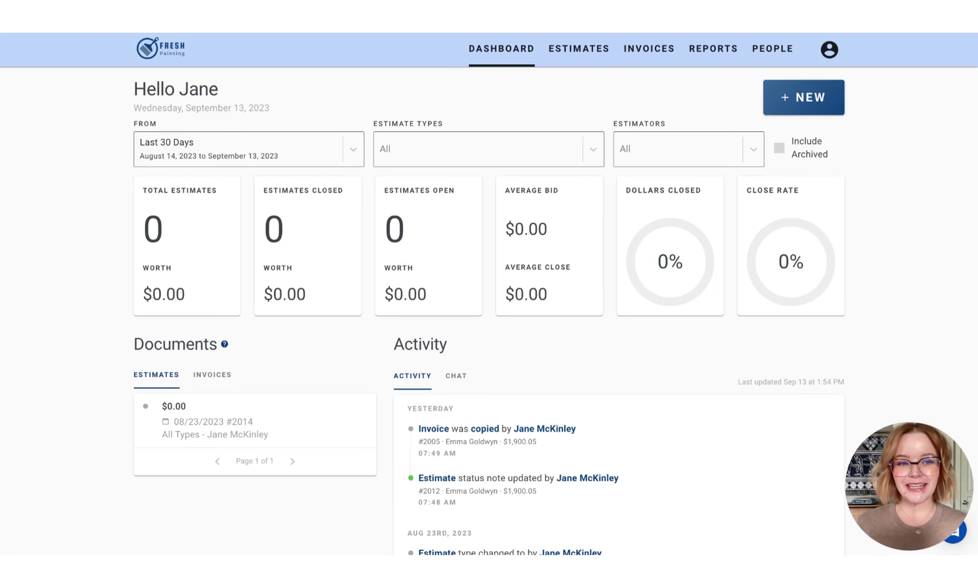
Go to Account Settings from the profile avatar menu.
{"action": "left_click", "coordinate": [829, 50]}
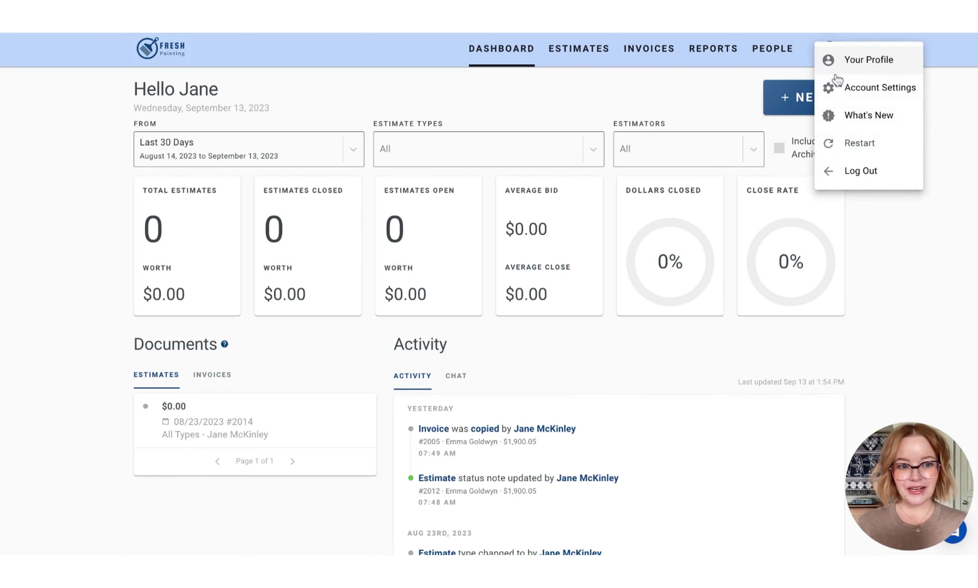
{"action": "left_click", "coordinate": [836, 88]}
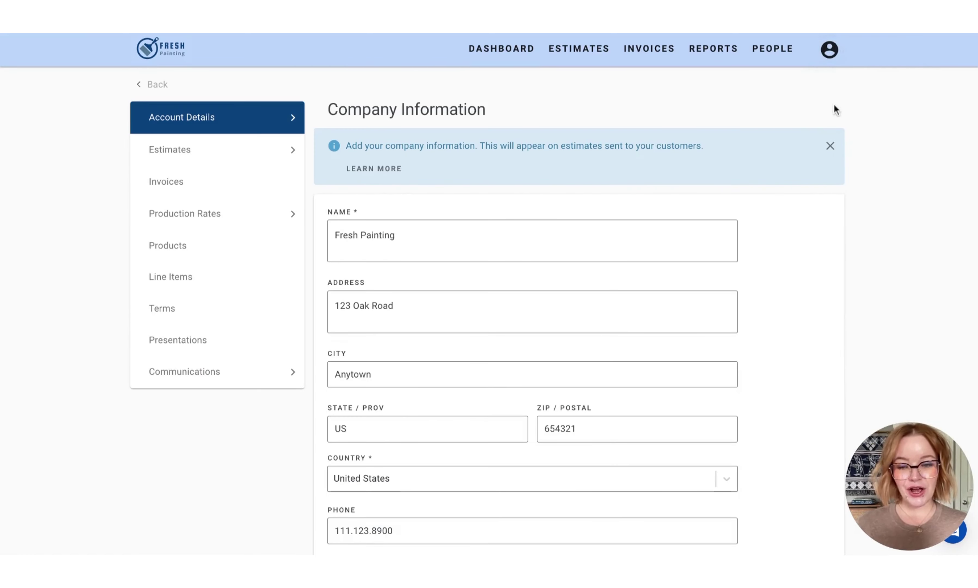
Open the Line Items page from the settings sidebar.
{"action": "left_click", "coordinate": [184, 292]}
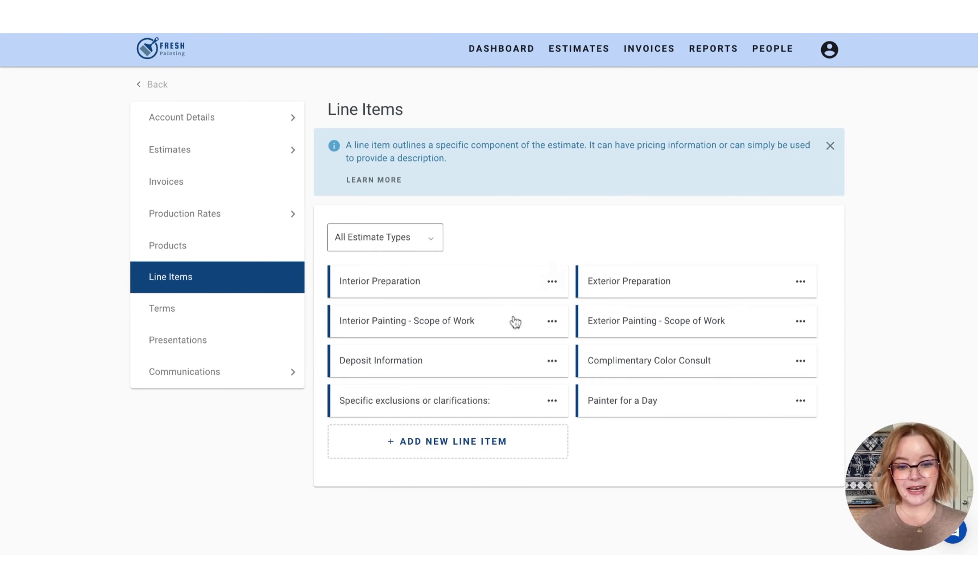
Create a line item 'Interior Prep Process' and paste its three-bullet prep description.
{"action": "left_click", "coordinate": [458, 457]}
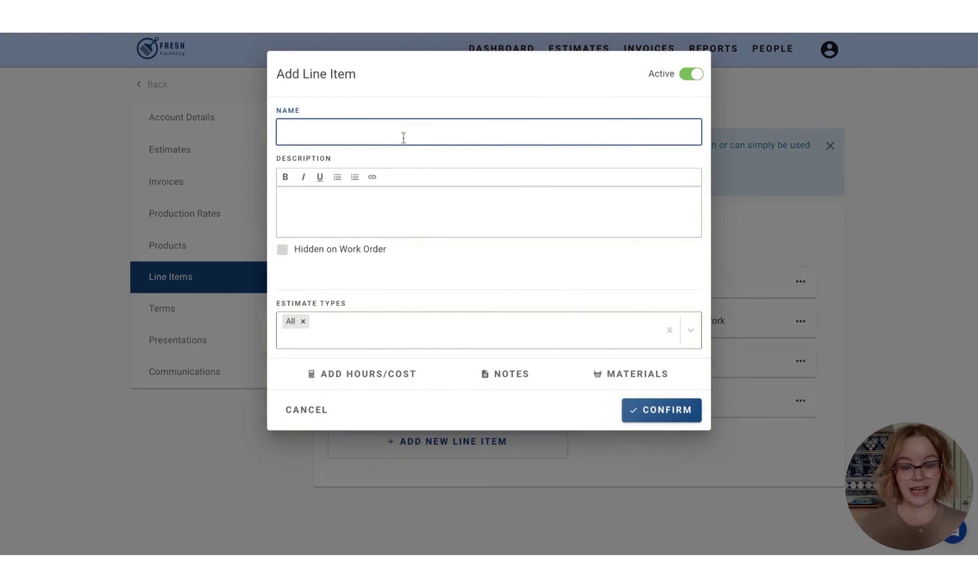
{"action": "type", "text": "Interior Prep Process"}
{"action": "left_click", "coordinate": [377, 206]}
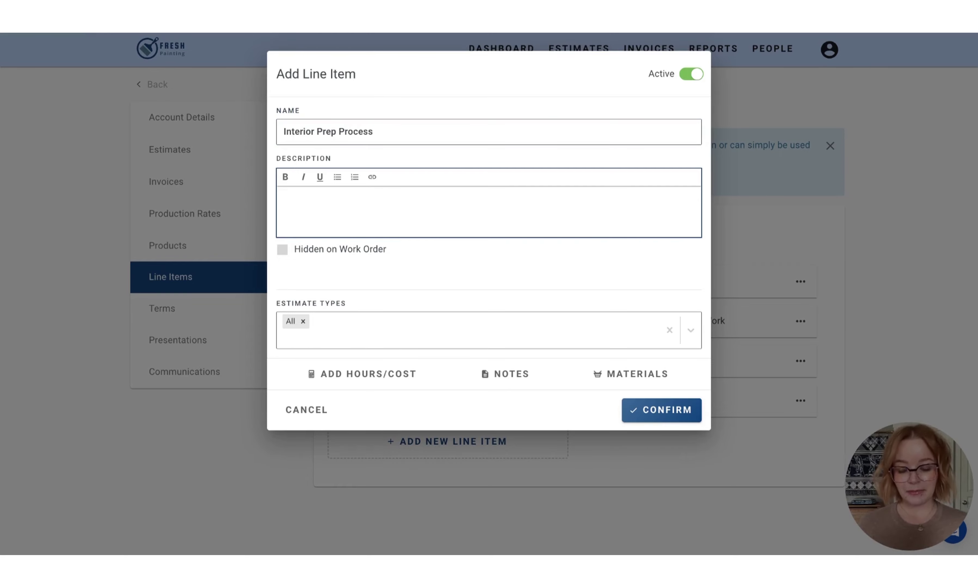
{"action": "type", "text": "Cover and protect all floors and furniture with drop cloths and plastic sheets. All cracks and nail holes holes will be caulked and filled as needed. To ensure proper paint adhesion, all glossy surfaces and trim will be sanded and cleaned (as needed). Any rough areas will be sanded to remove flaking paint."}
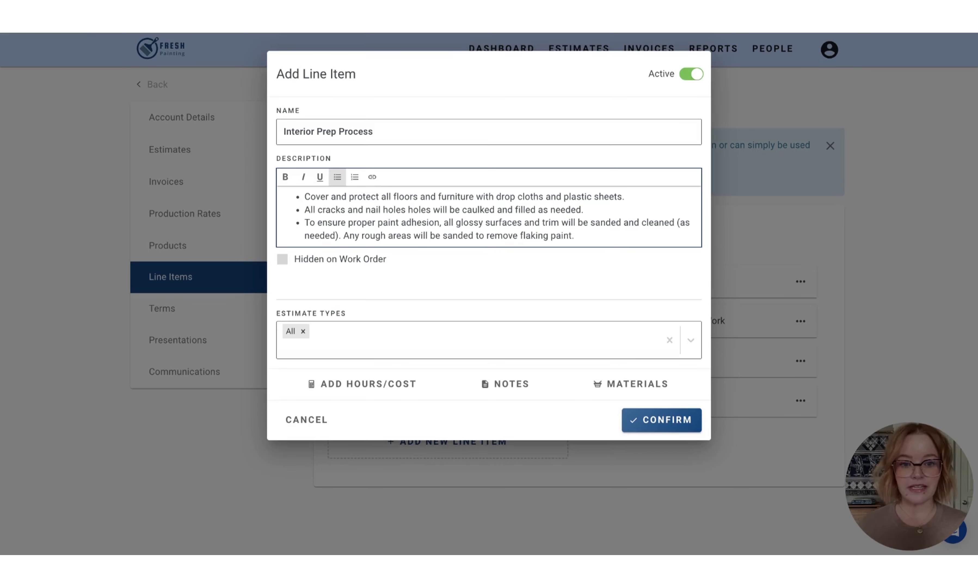
Hide the line item on work orders and restrict its estimate type to Interior only.
{"action": "left_click", "coordinate": [589, 276]}
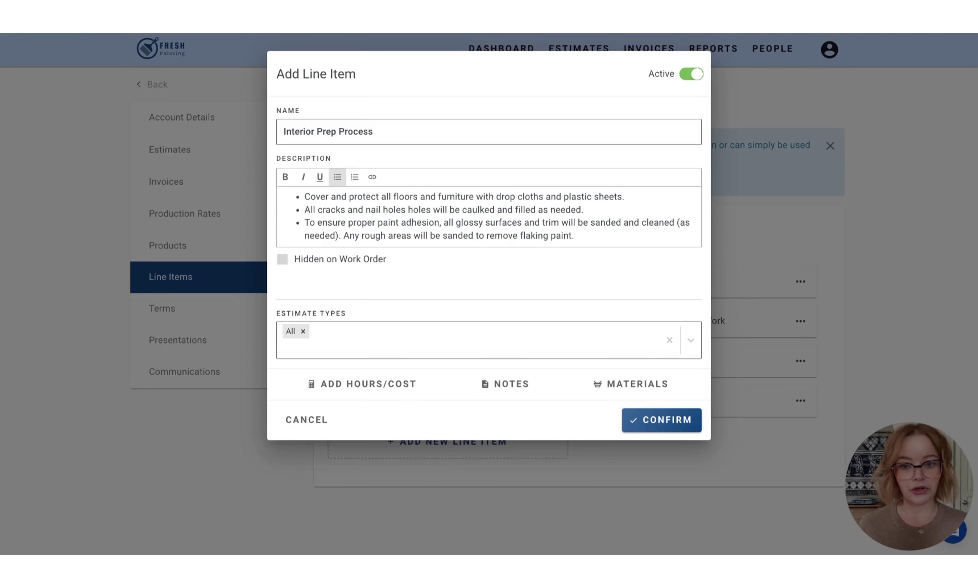
{"action": "left_click", "coordinate": [287, 265]}
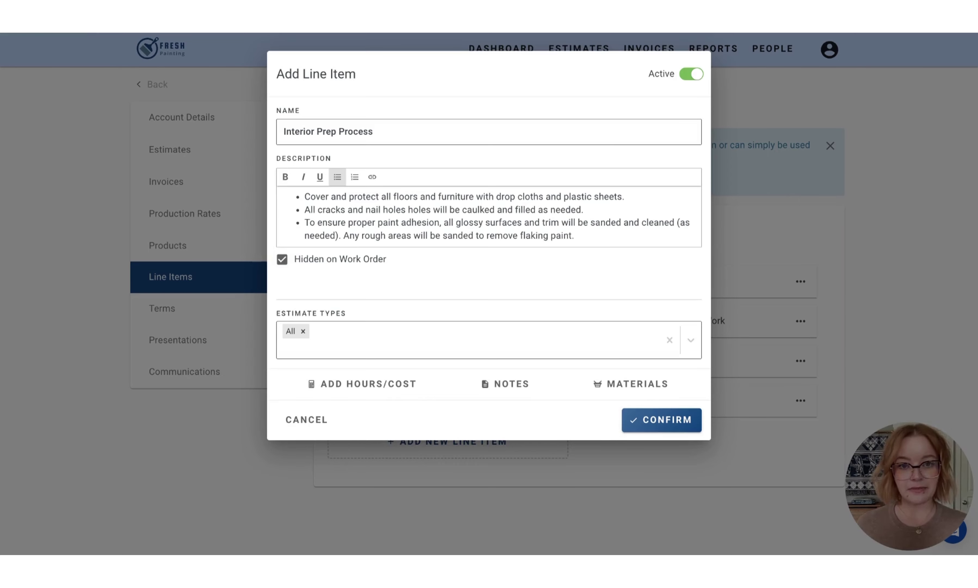
{"action": "left_click", "coordinate": [476, 345]}
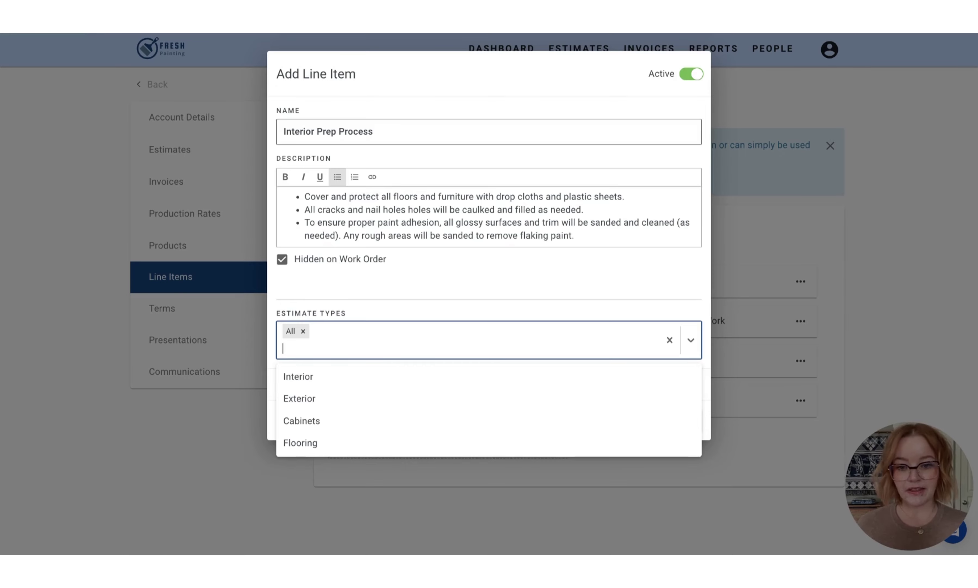
{"action": "left_click", "coordinate": [308, 384]}
{"action": "left_click", "coordinate": [303, 331]}
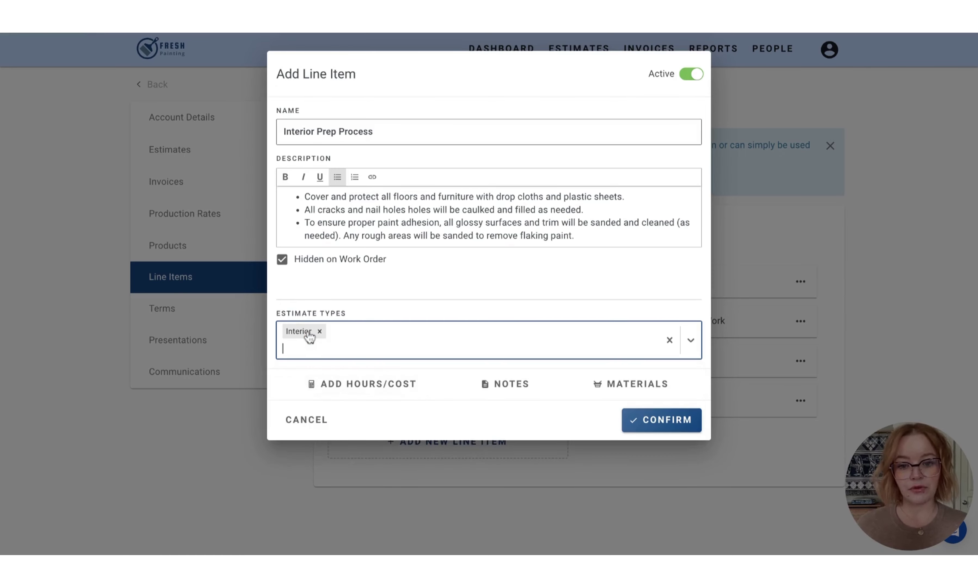
{"action": "left_click", "coordinate": [424, 303]}
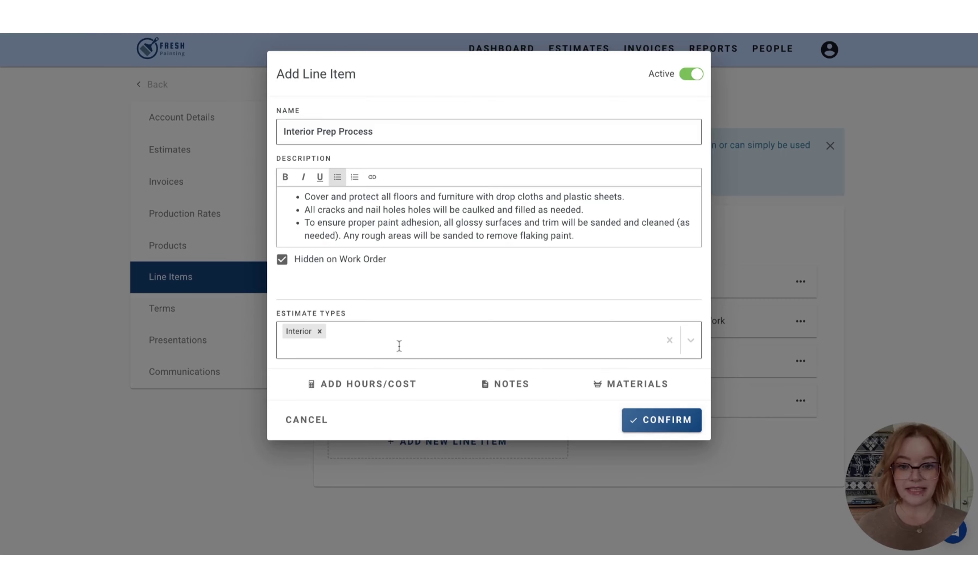
Add hours/cost pricing and set Calculate Price By to Quantity.
{"action": "left_click", "coordinate": [382, 393]}
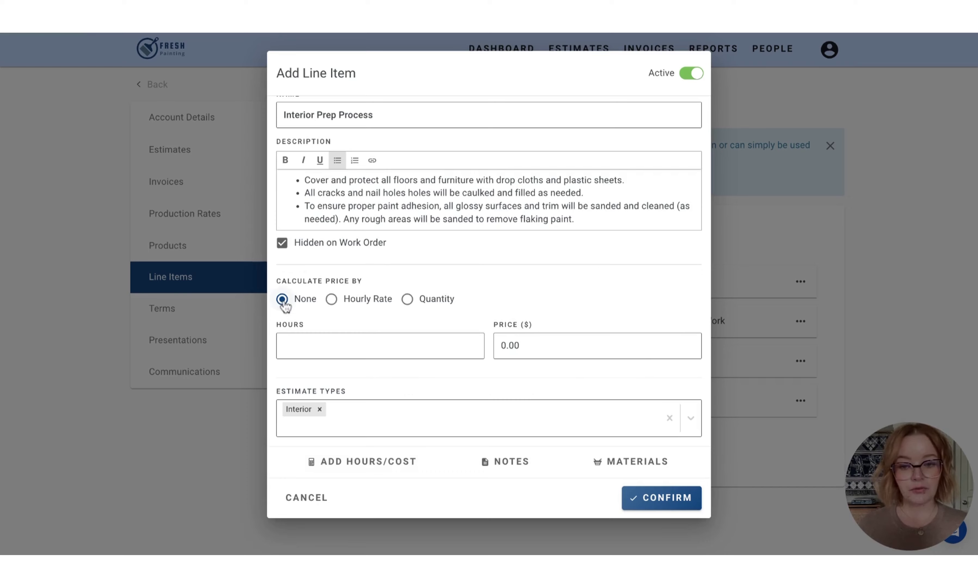
{"action": "left_click", "coordinate": [389, 352]}
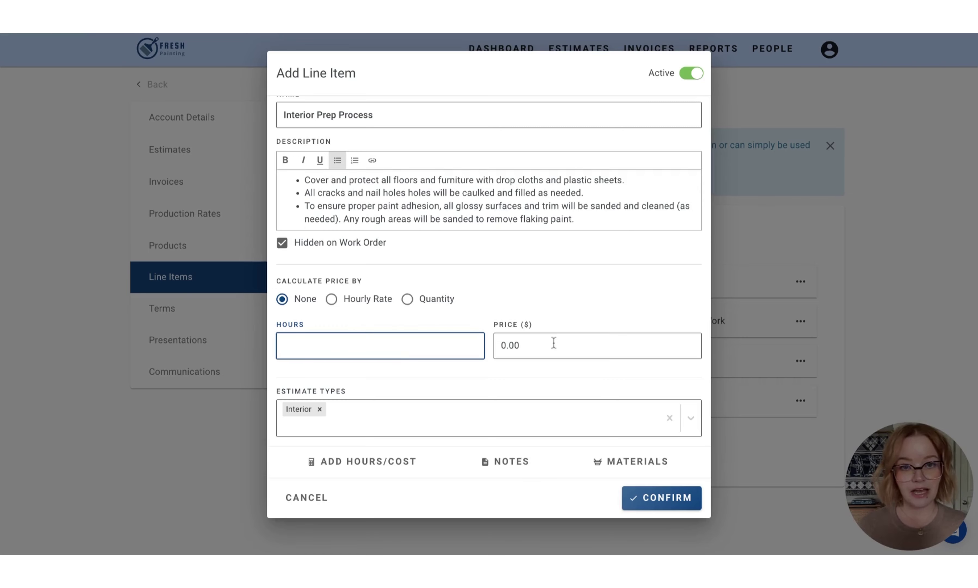
{"action": "left_click", "coordinate": [331, 297]}
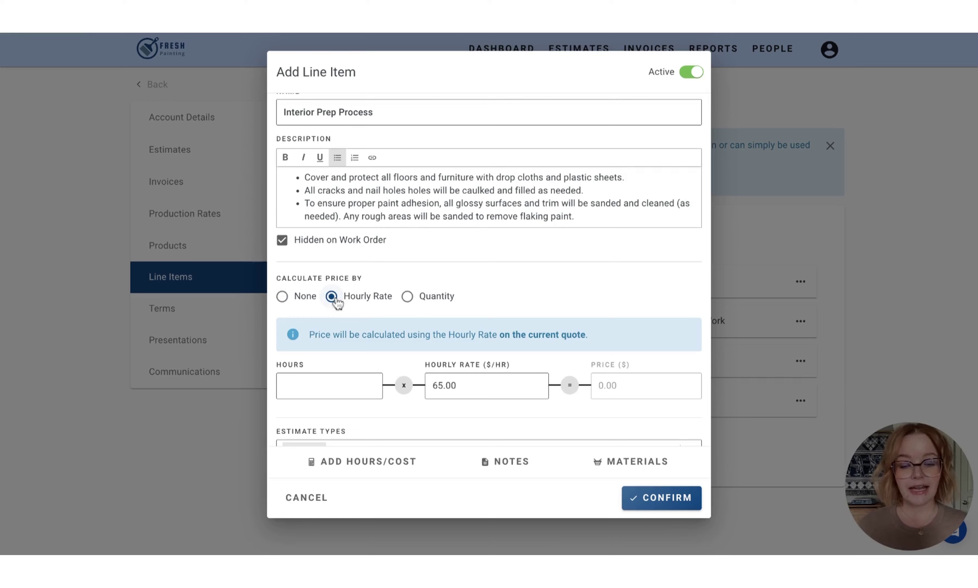
{"action": "left_click", "coordinate": [408, 296]}
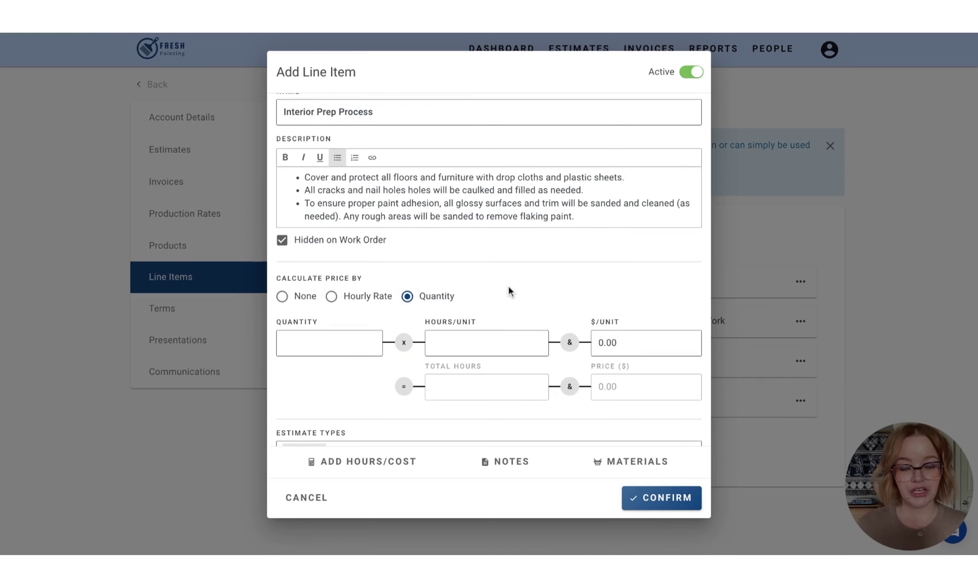
{"action": "scroll", "coordinate": [511, 287], "scroll_direction": "down", "scroll_amount": 1}
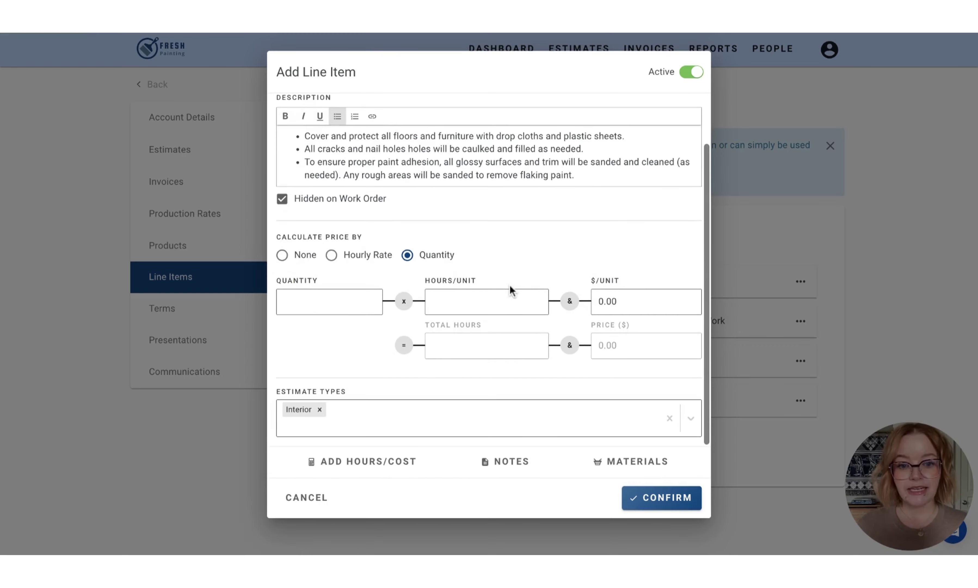
Add Sherwin Williams Interior Paint (1 × 45.00) as a material.
{"action": "left_click", "coordinate": [620, 465]}
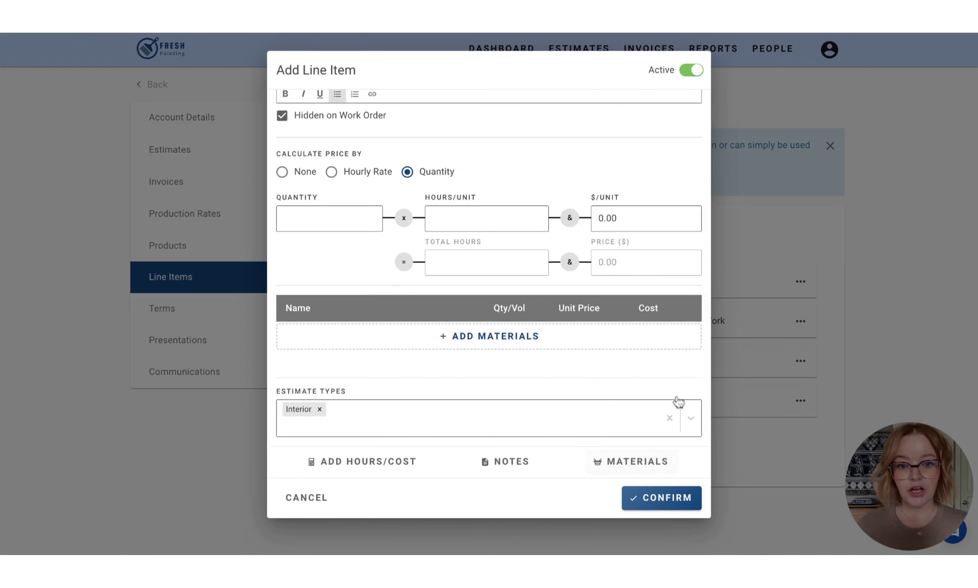
{"action": "left_click", "coordinate": [485, 337]}
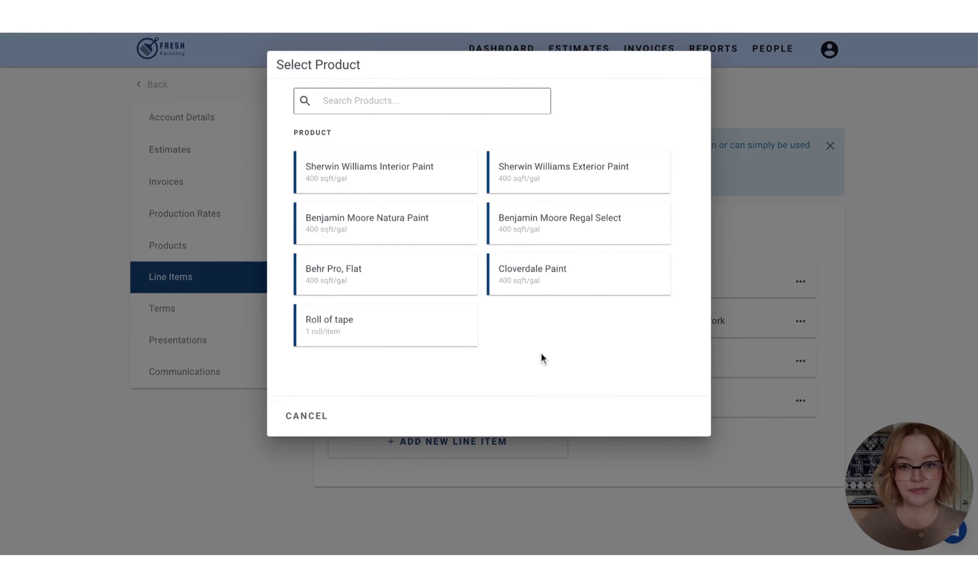
{"action": "left_click", "coordinate": [382, 176]}
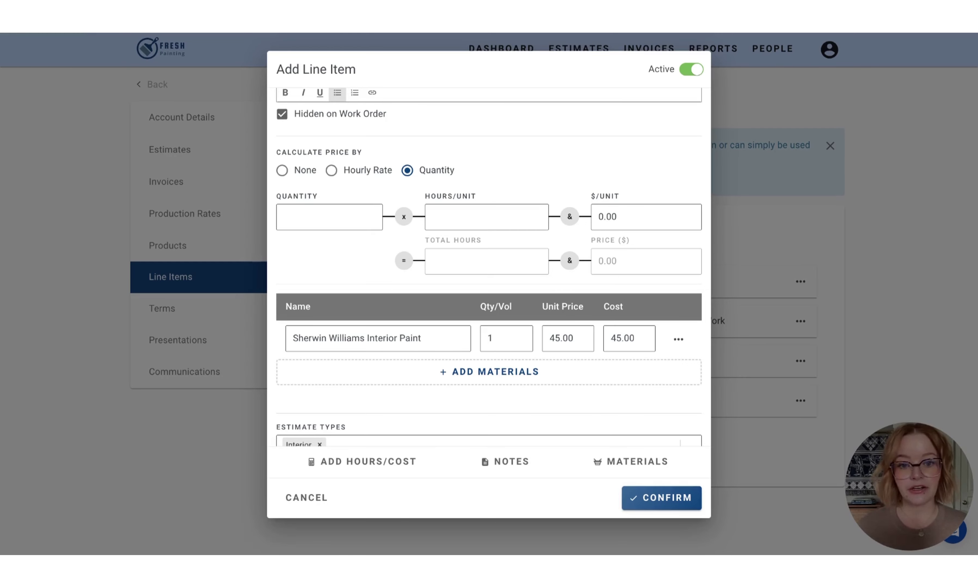
{"action": "left_click", "coordinate": [496, 338]}
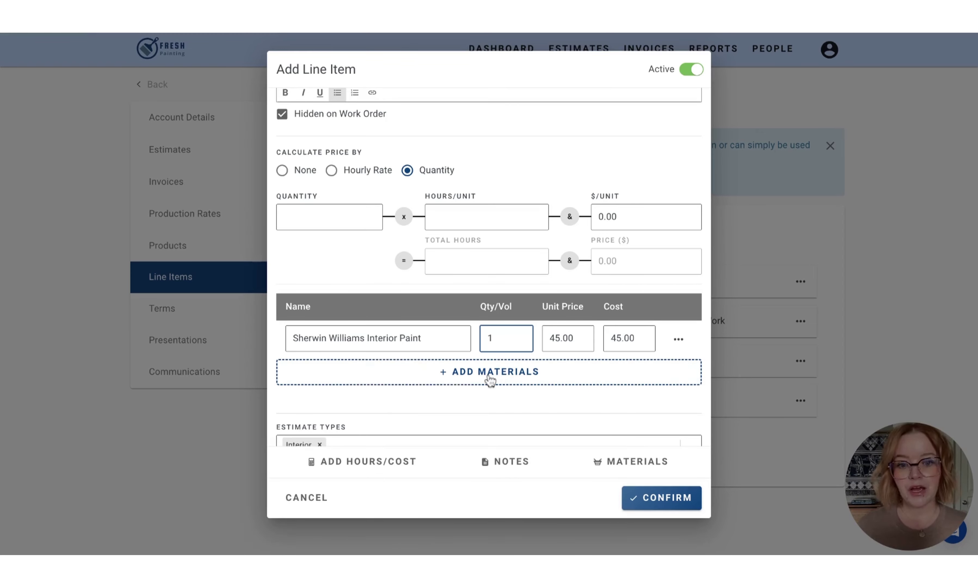
Add Roll of tape (1 × 4.00) as a second material.
{"action": "scroll", "coordinate": [491, 377], "scroll_direction": "up", "scroll_amount": 1}
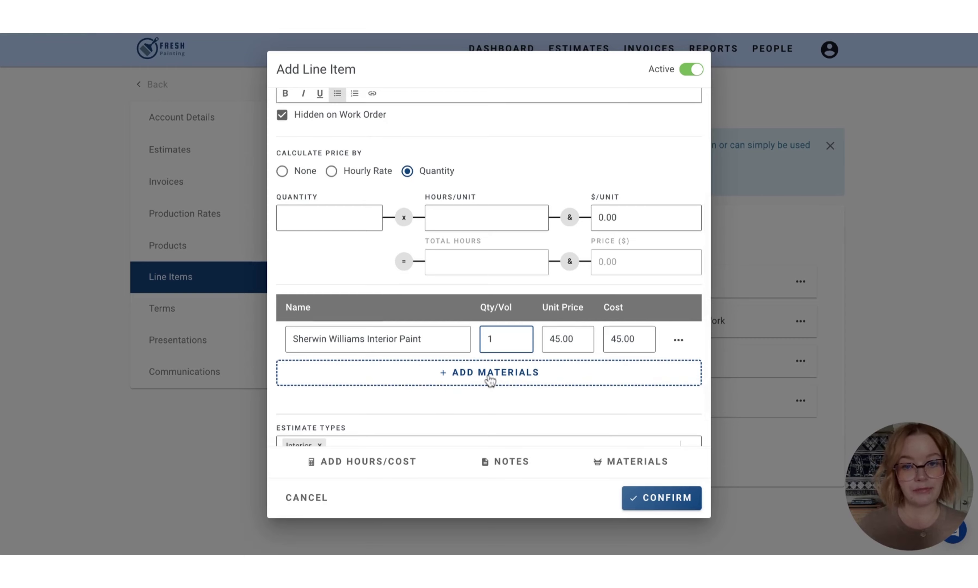
{"action": "scroll", "coordinate": [490, 380], "scroll_direction": "down", "scroll_amount": 1}
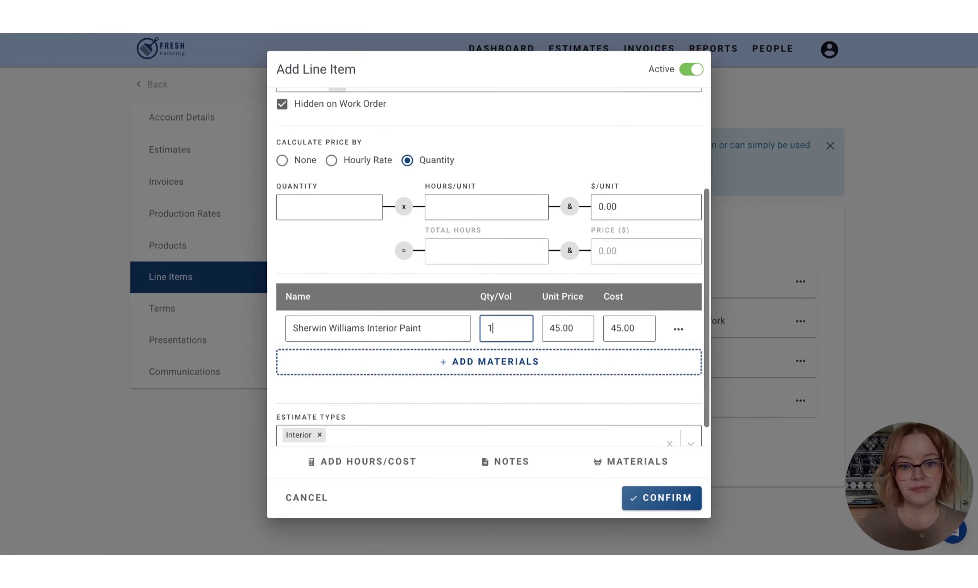
{"action": "scroll", "coordinate": [480, 342], "scroll_direction": "down", "scroll_amount": 1}
{"action": "left_click", "coordinate": [481, 342]}
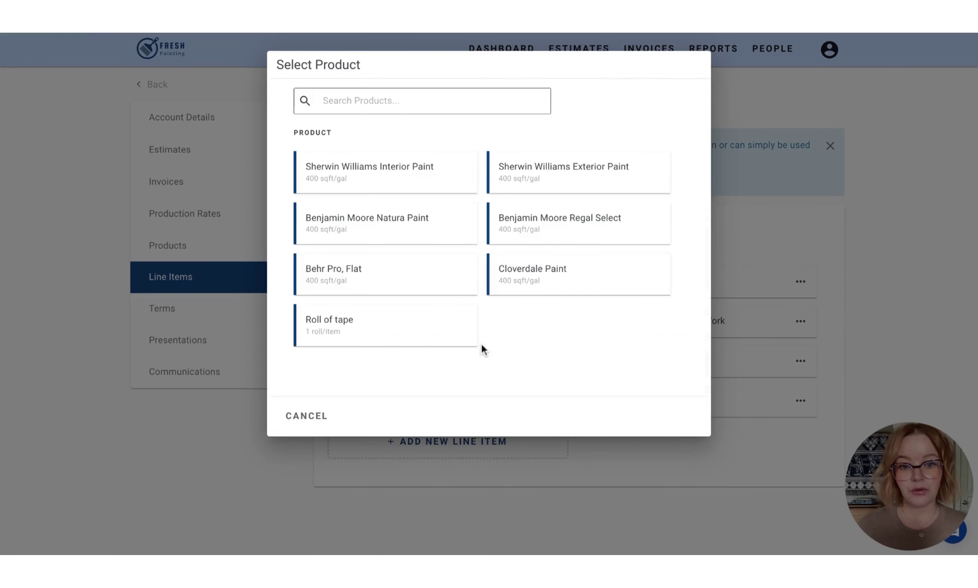
{"action": "left_click", "coordinate": [346, 317]}
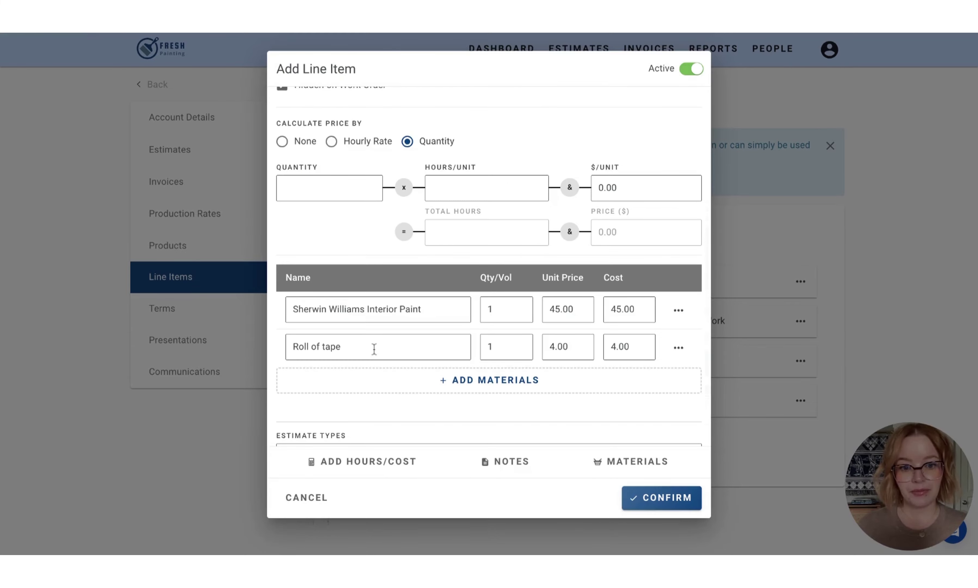
{"action": "scroll", "coordinate": [374, 349], "scroll_direction": "down", "scroll_amount": 1}
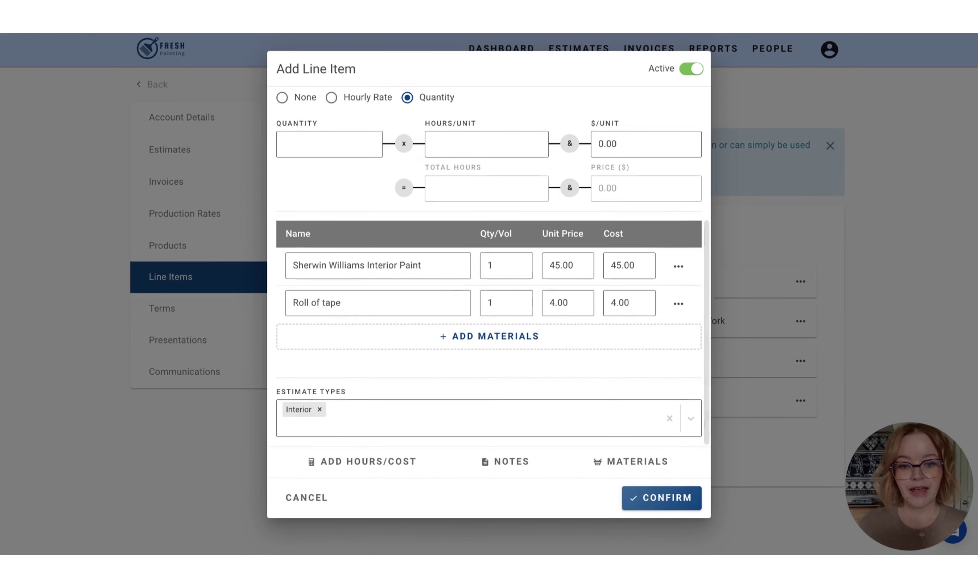
Add crew and client note fields, then confirm to save Interior Prep Process.
{"action": "left_click", "coordinate": [499, 466]}
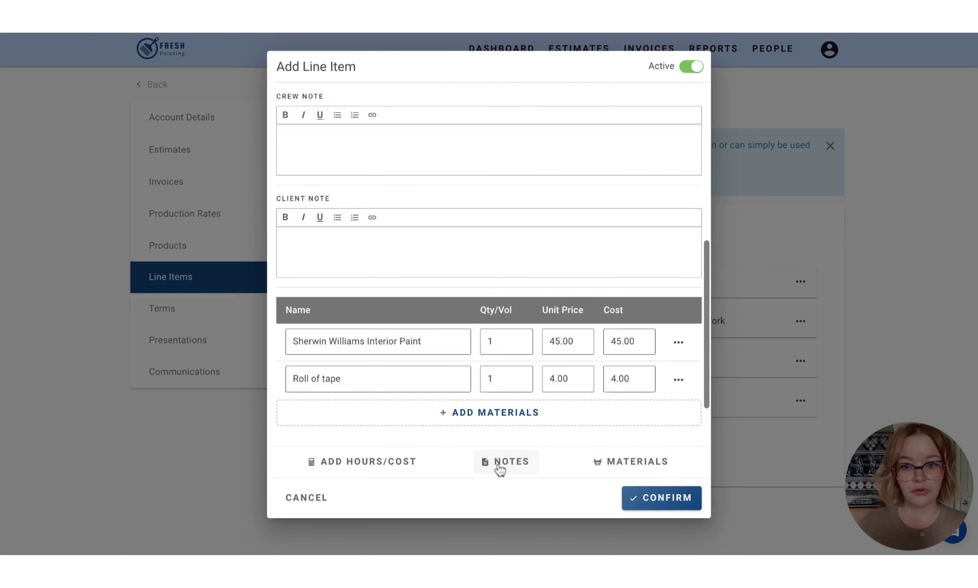
{"action": "scroll", "coordinate": [499, 424], "scroll_direction": "up", "scroll_amount": 2}
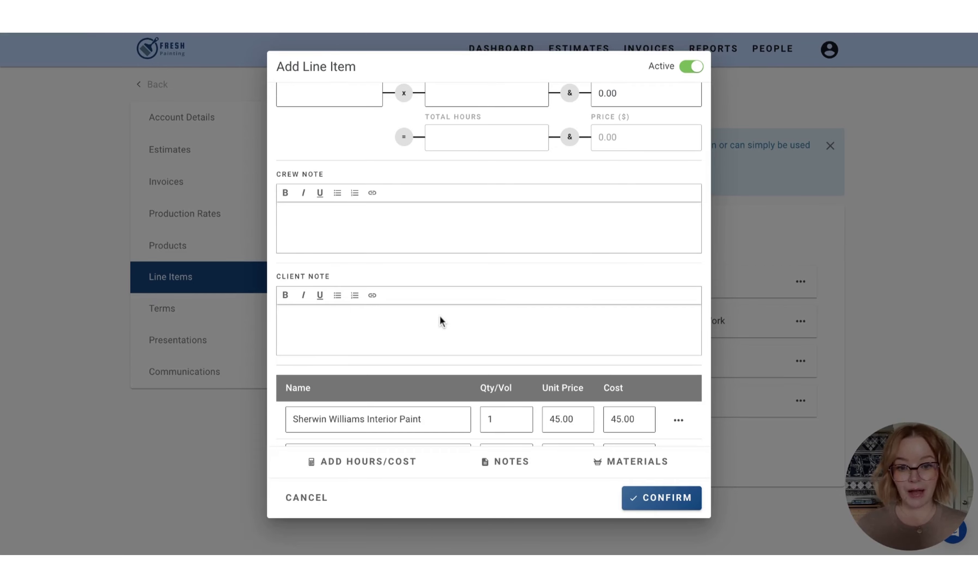
{"action": "left_click", "coordinate": [665, 497]}
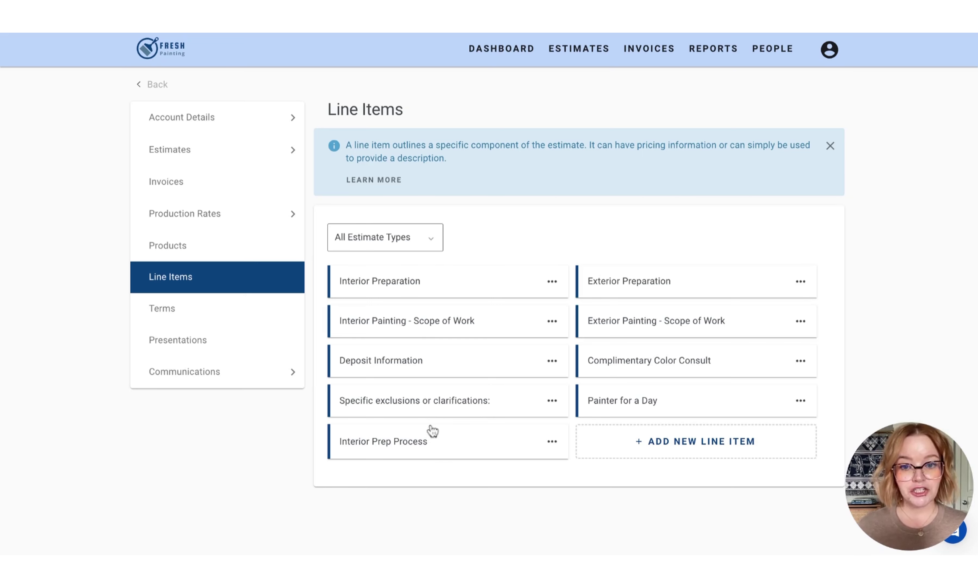
{"action": "left_click", "coordinate": [383, 240]}
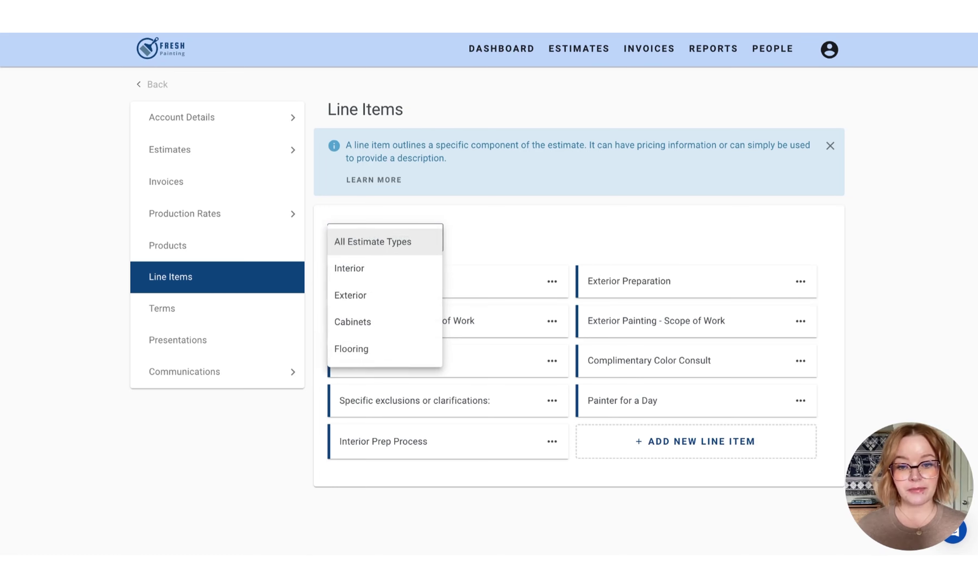
{"action": "left_click", "coordinate": [371, 270]}
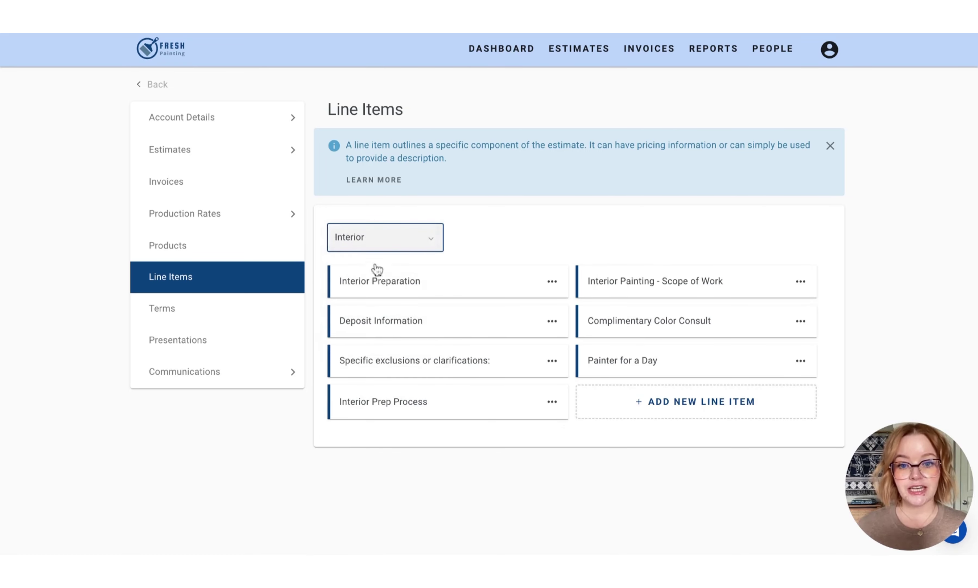
{"action": "left_click", "coordinate": [435, 240]}
{"action": "left_click", "coordinate": [408, 293]}
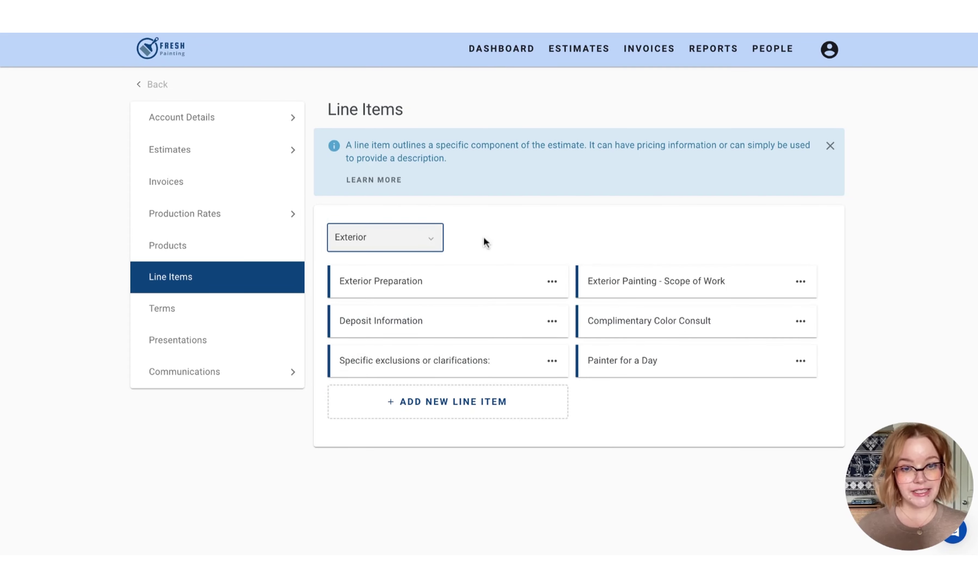
{"action": "left_click", "coordinate": [408, 240]}
{"action": "left_click", "coordinate": [371, 242]}
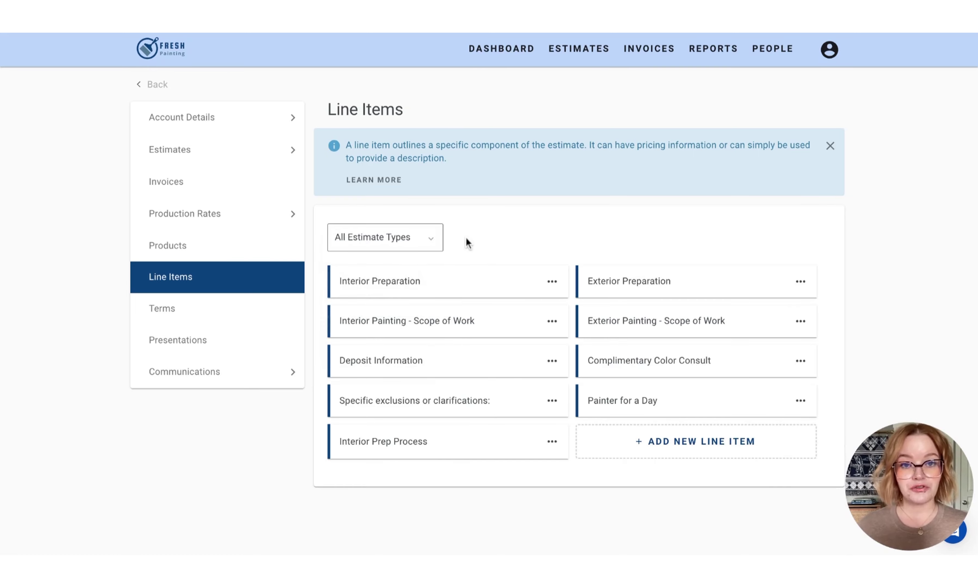
Drag Interior Preparation to fourth place, after Exterior Painting - Scope of Work, and save the order.
{"action": "left_click_drag", "start_coordinate": [443, 284], "coordinate": [670, 332]}
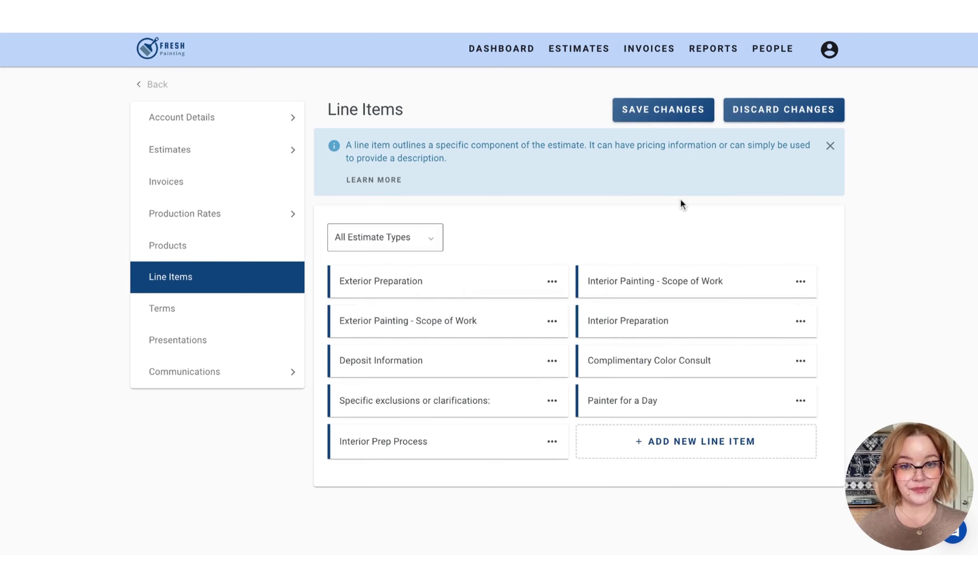
{"action": "left_click", "coordinate": [677, 106]}
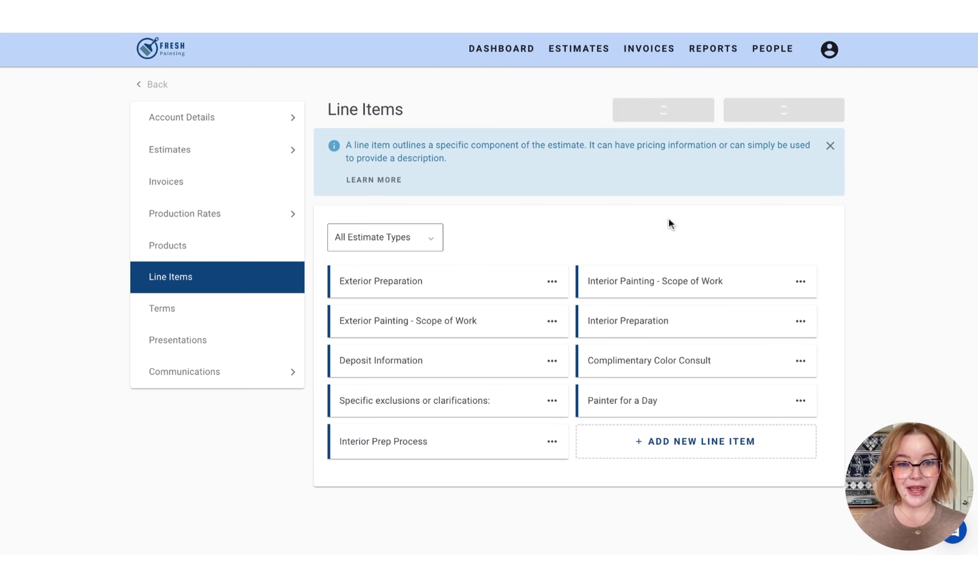